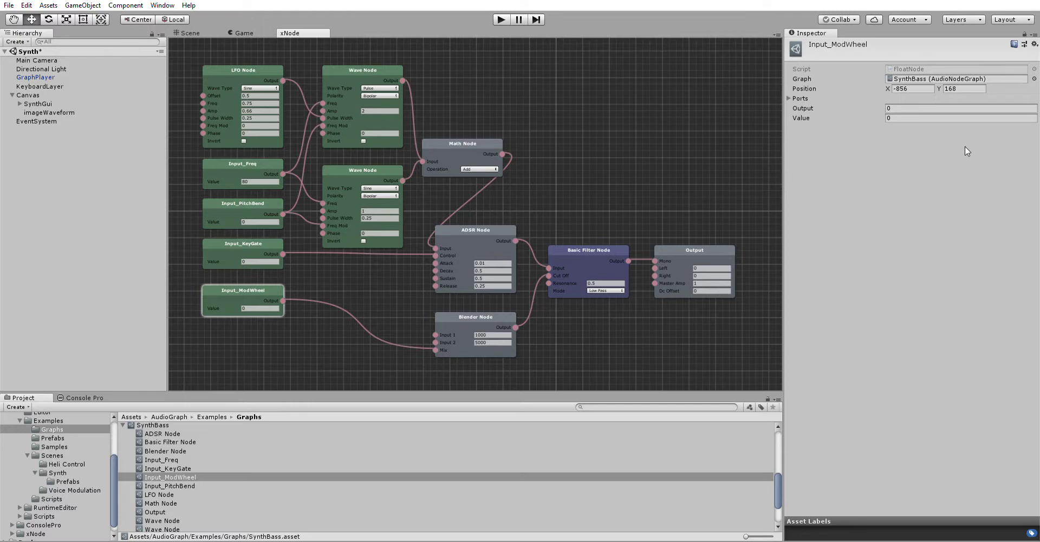
- Move the Output and Basic Filter nodes slightly right and the ADSR node slightly up
mouse_move(557, 183)
right_down()
mouse_move(571, 178)
mouse_move(560, 186)
right_up()
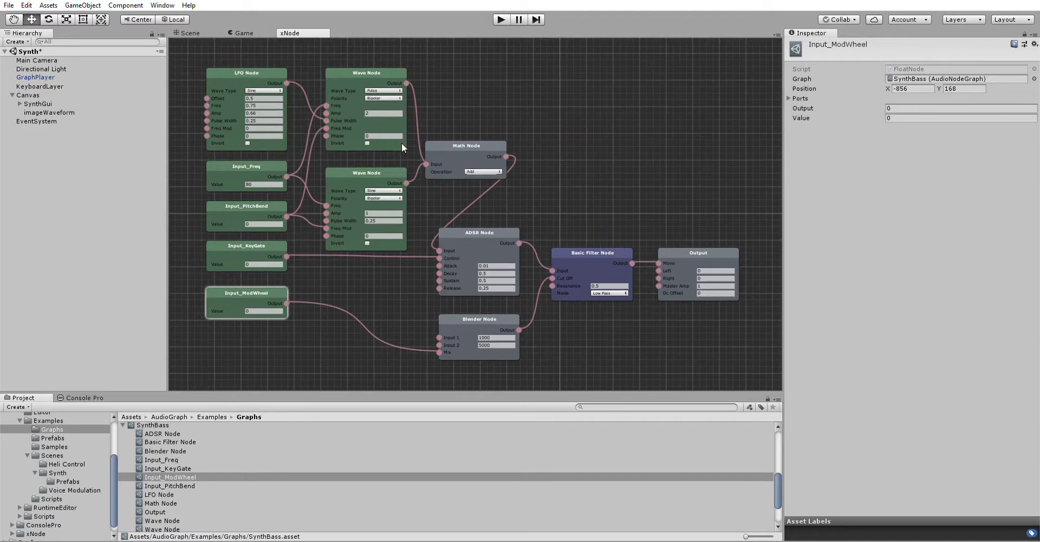
mouse_move(694, 241)
mouse_down()
mouse_move(708, 240)
mouse_move(695, 239)
mouse_up()
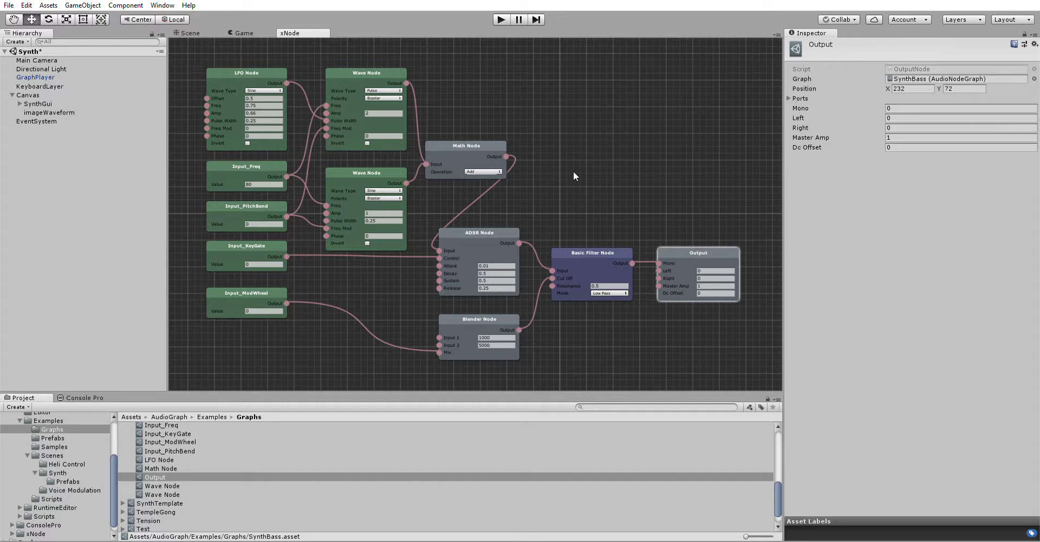
drag(573, 185, 578, 160)
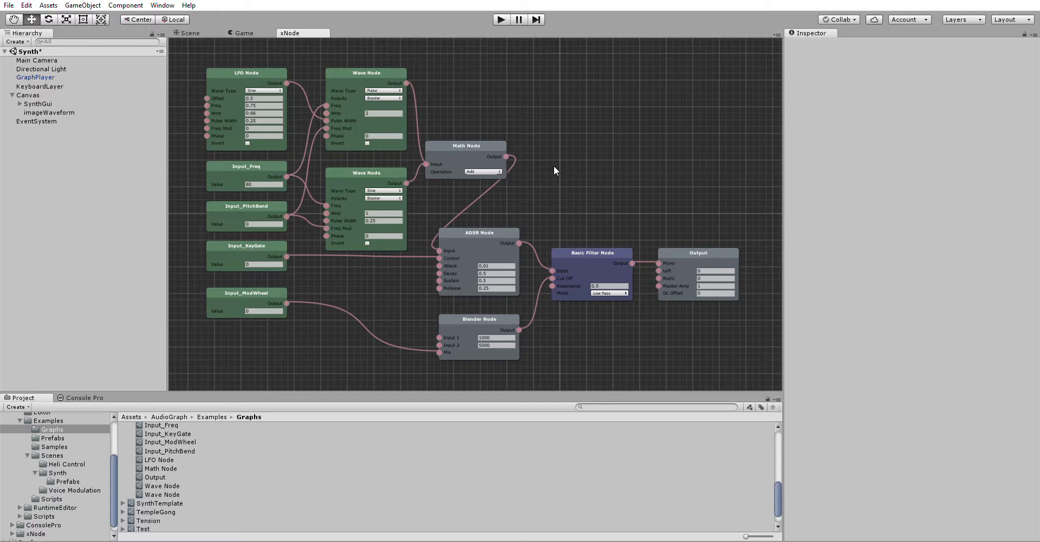
click(699, 242)
drag(696, 241, 701, 242)
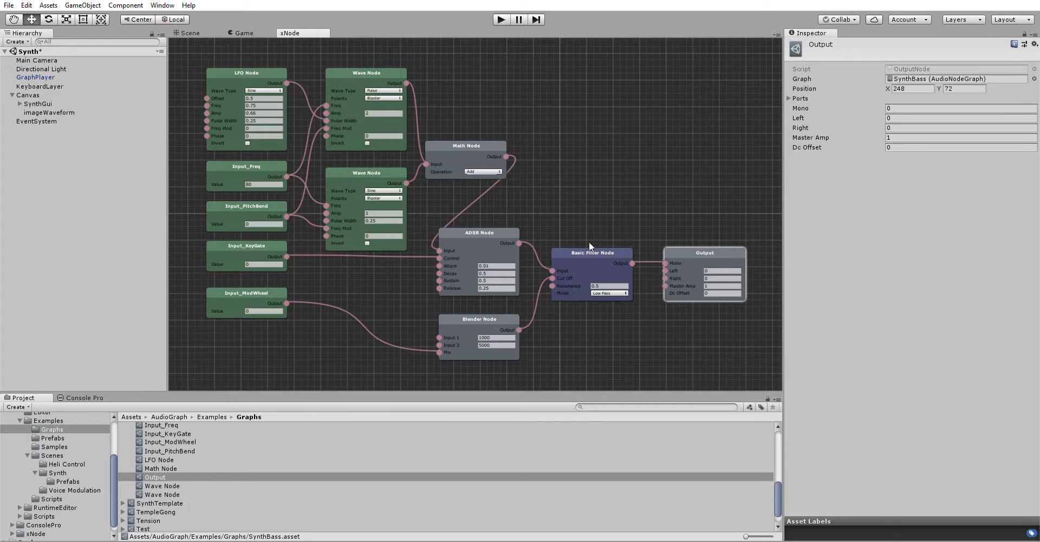
drag(589, 242, 592, 244)
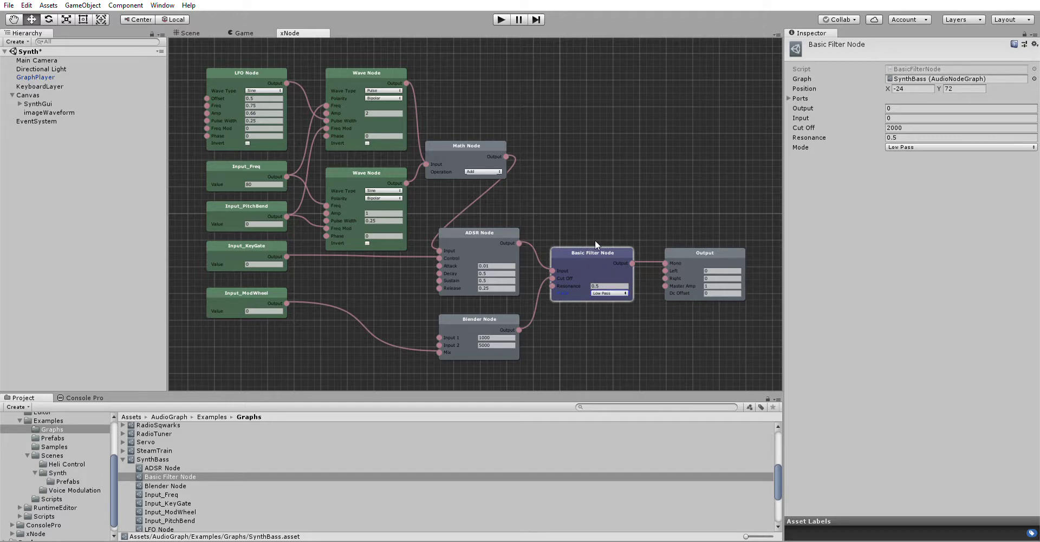
drag(479, 222, 477, 213)
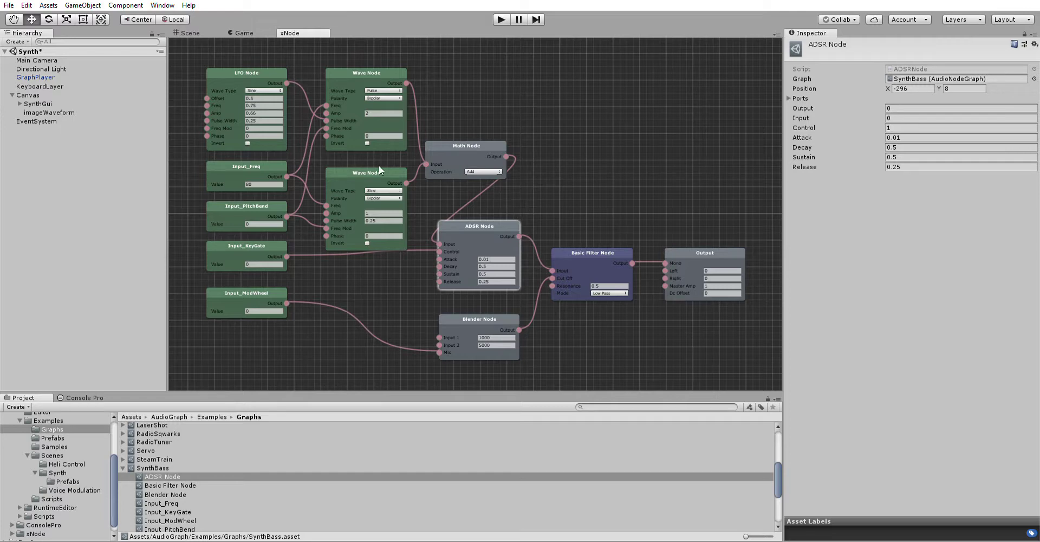
- Compare the upper pulse Wave Node with the lower 440 sine Wave Node in the Inspector
click(362, 70)
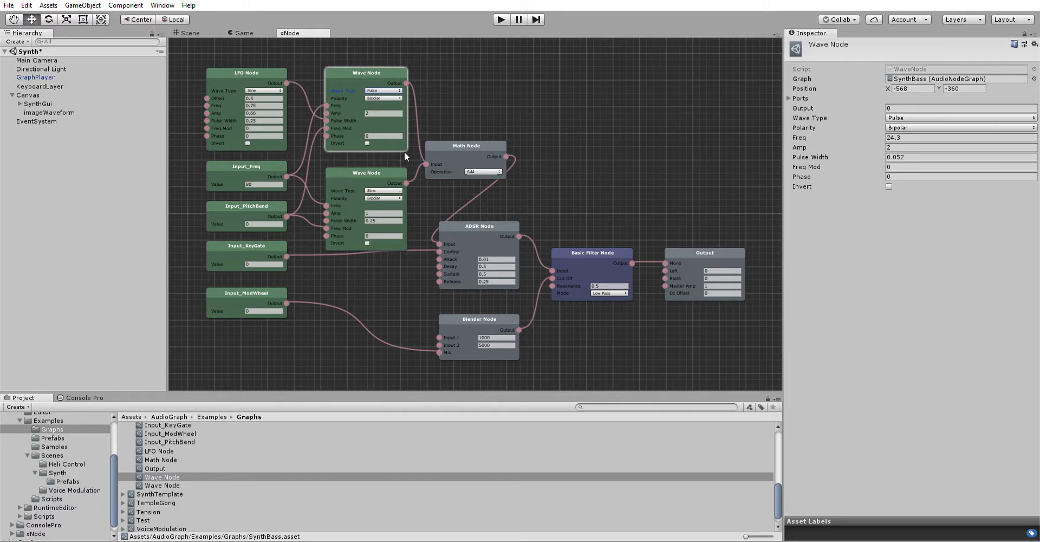
click(366, 170)
click(368, 69)
click(370, 169)
click(356, 62)
click(352, 158)
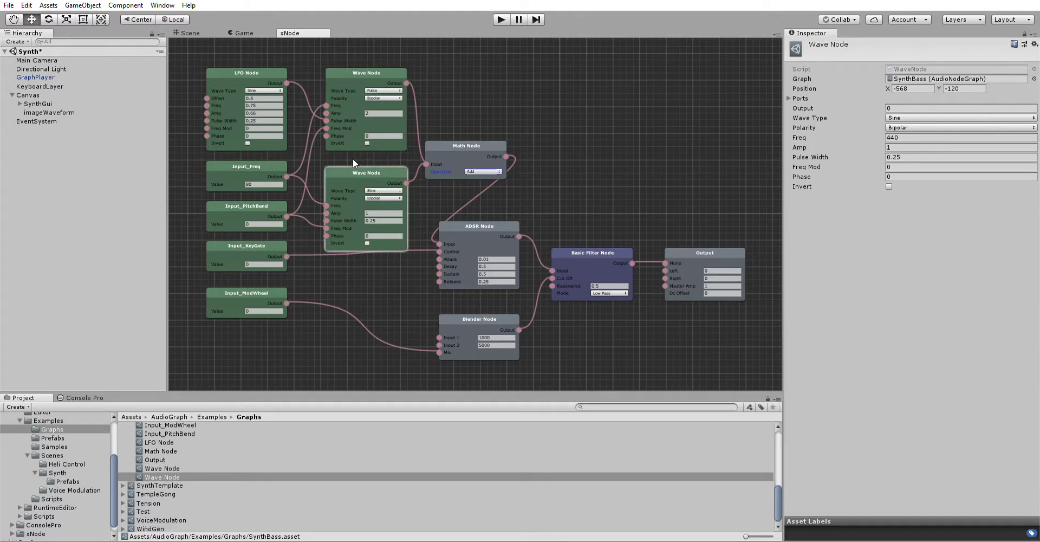
- Review the Math, ADSR, Basic Filter, Output and LFO nodes' settings in the Inspector
click(466, 143)
click(477, 217)
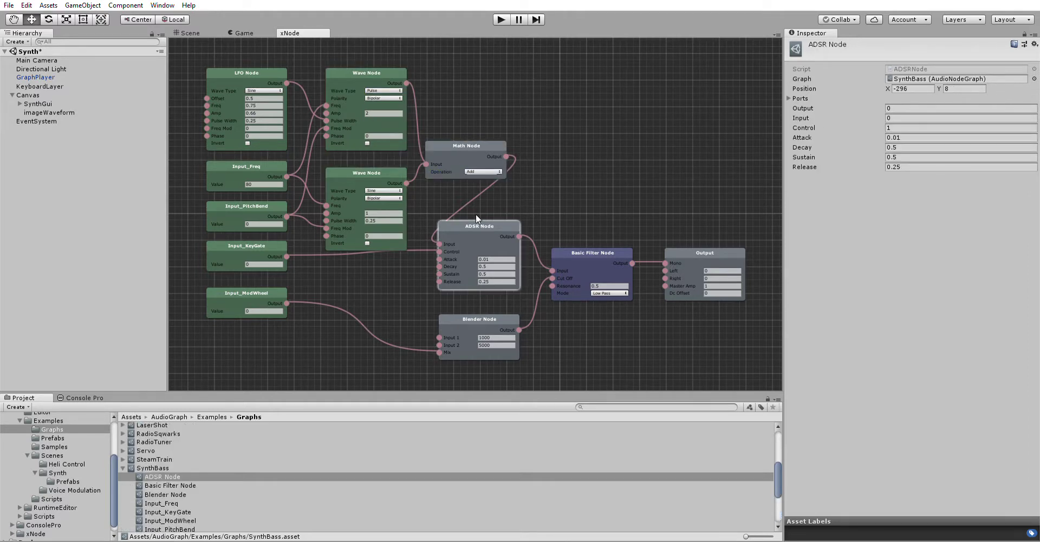
click(589, 252)
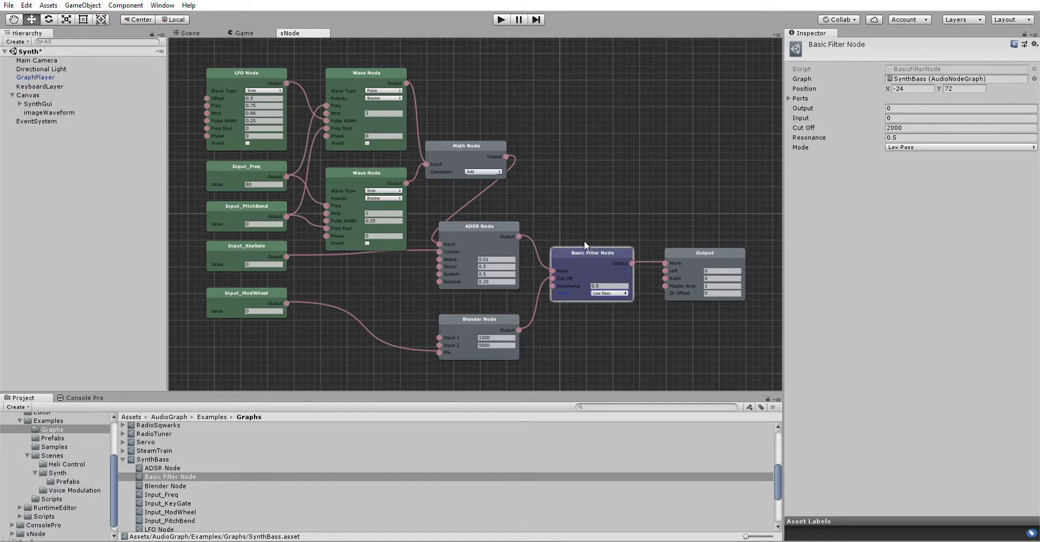
click(727, 252)
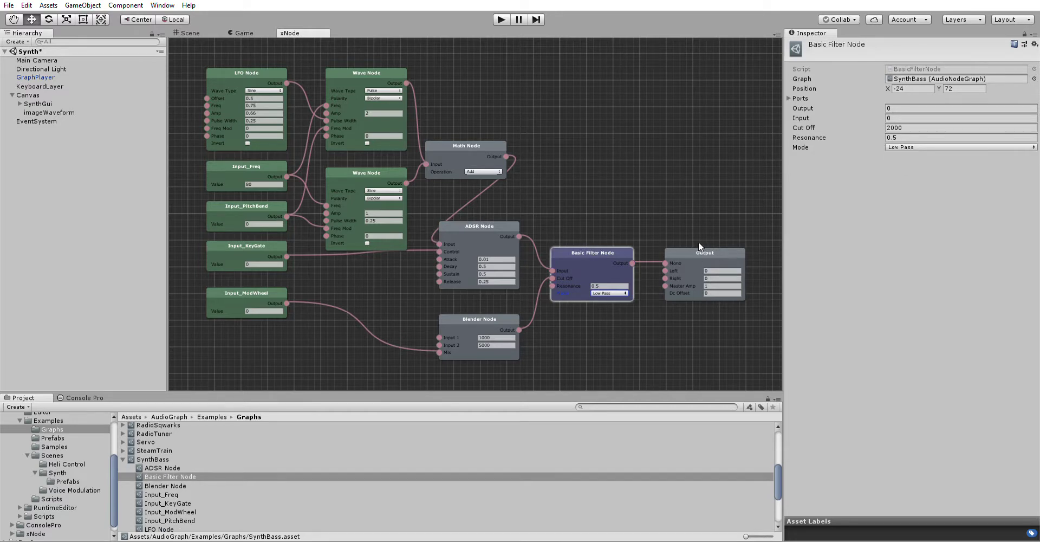
click(255, 73)
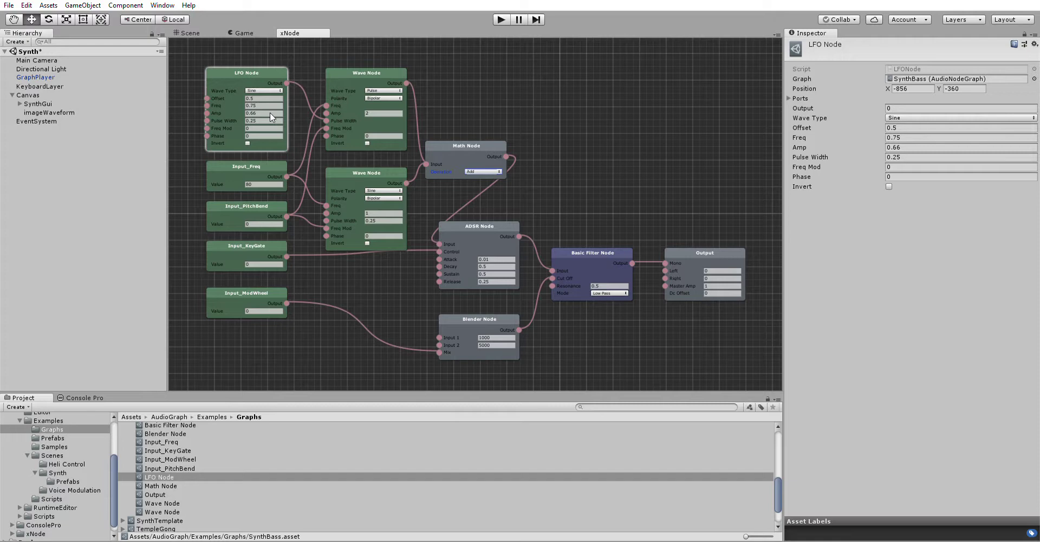
- Review the Input_Freq, Input_PitchBend and Input_KeyGate nodes in the Inspector
drag(188, 152, 265, 330)
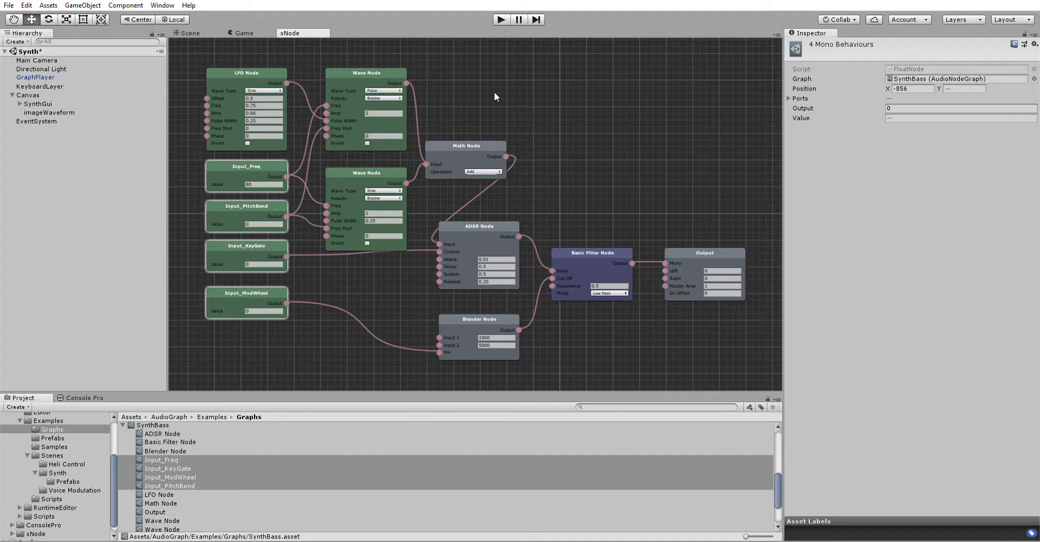
click(462, 95)
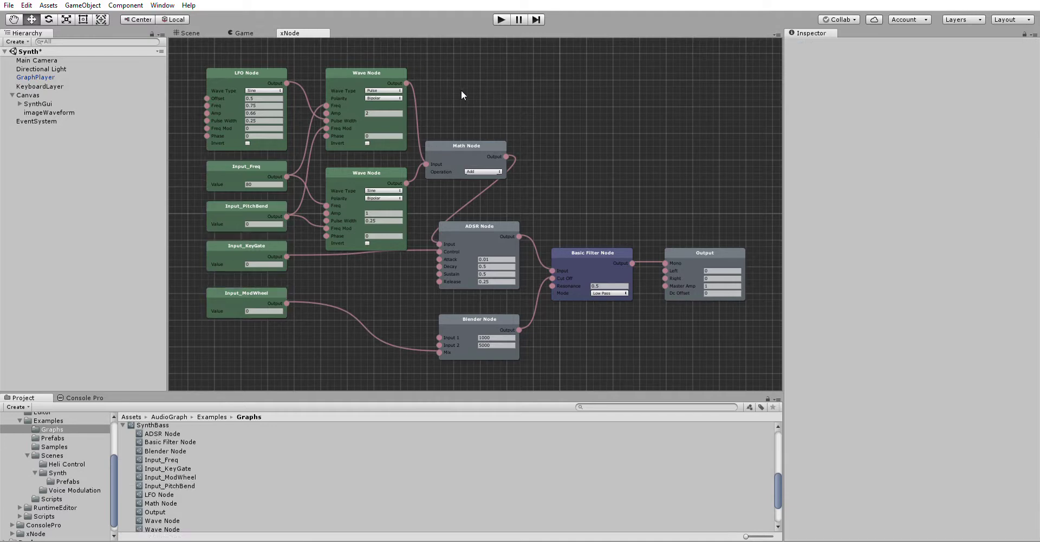
click(236, 154)
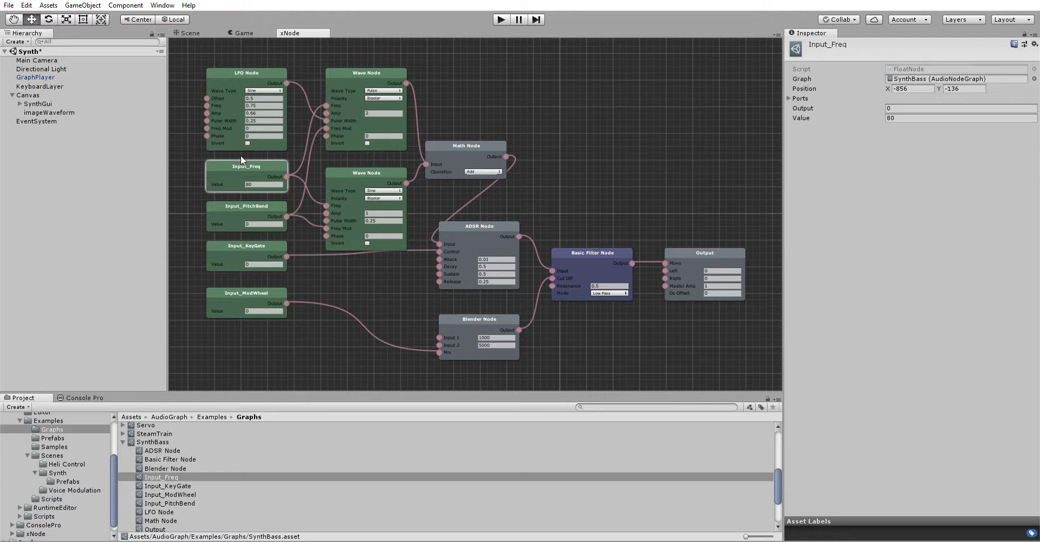
click(243, 196)
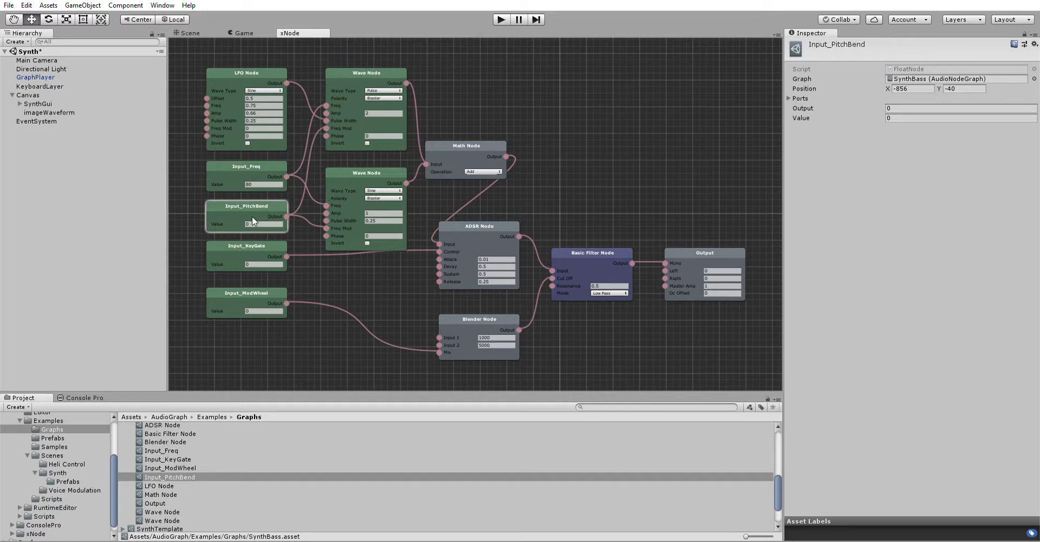
click(249, 241)
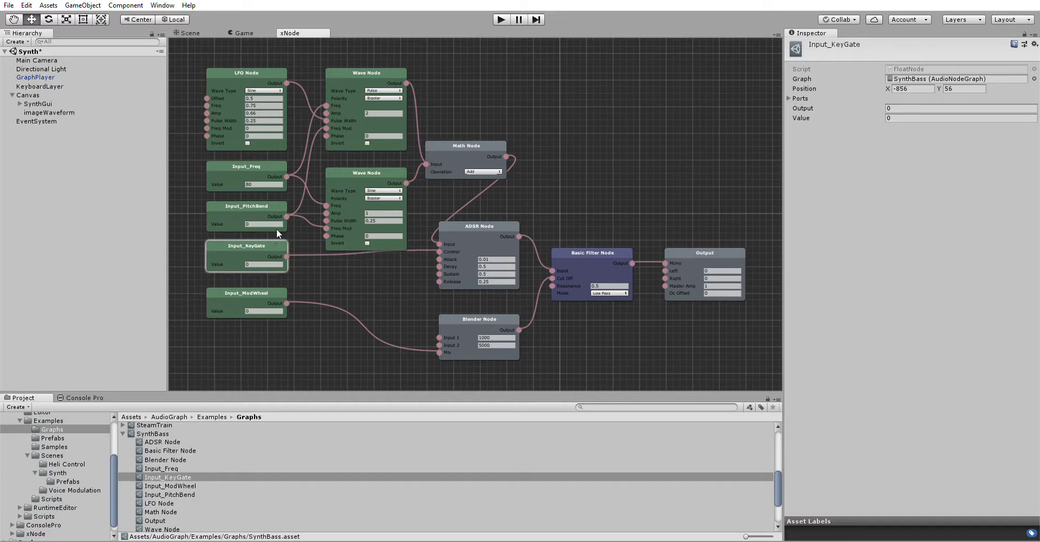
- Check the ADSR Node, then move Input_ModWheel slightly down and Blender Node left
click(473, 224)
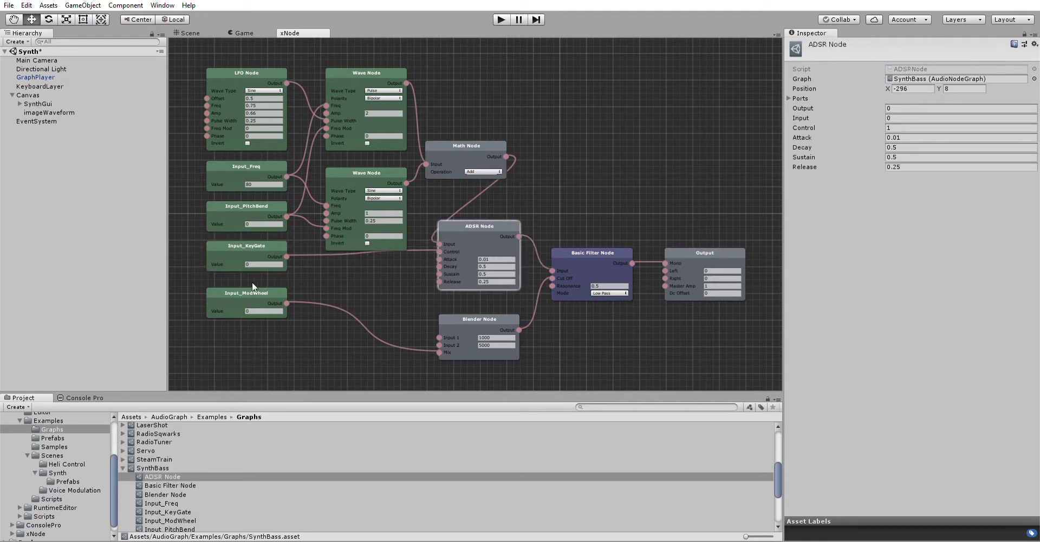
drag(252, 282, 255, 287)
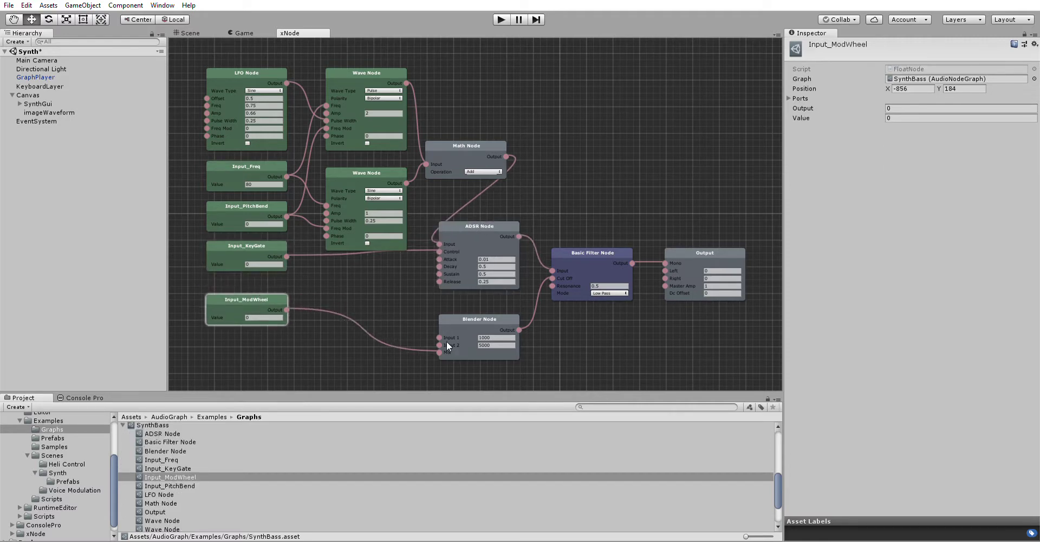
drag(483, 319, 462, 319)
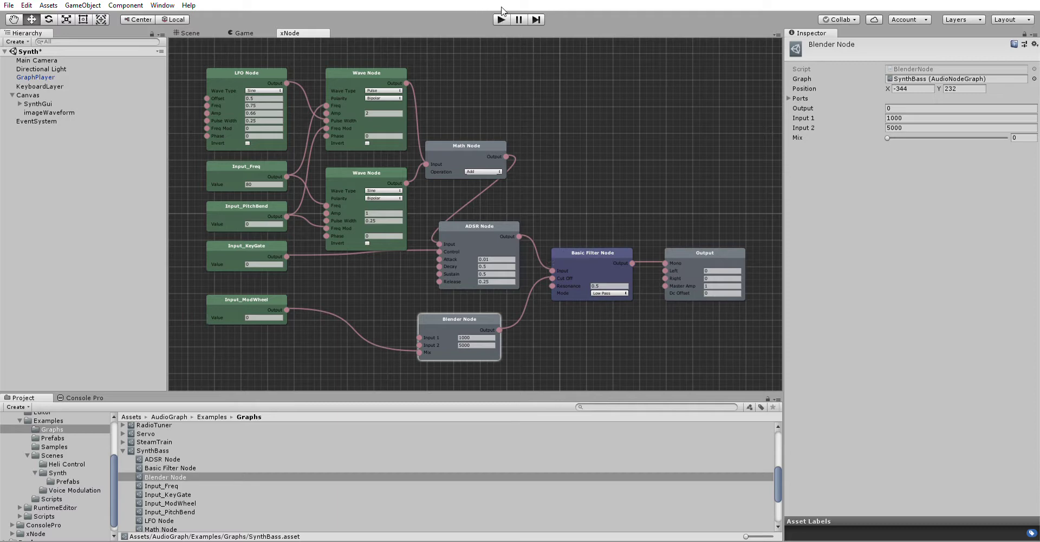
- Enter Play mode in the Game view and play A, F and D notes on the keyboard
click(254, 33)
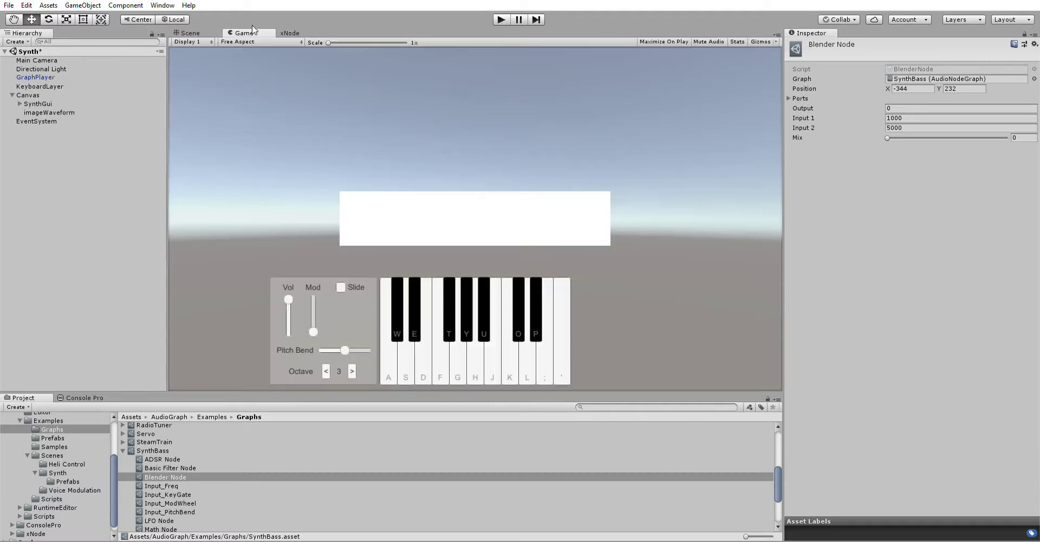
click(501, 20)
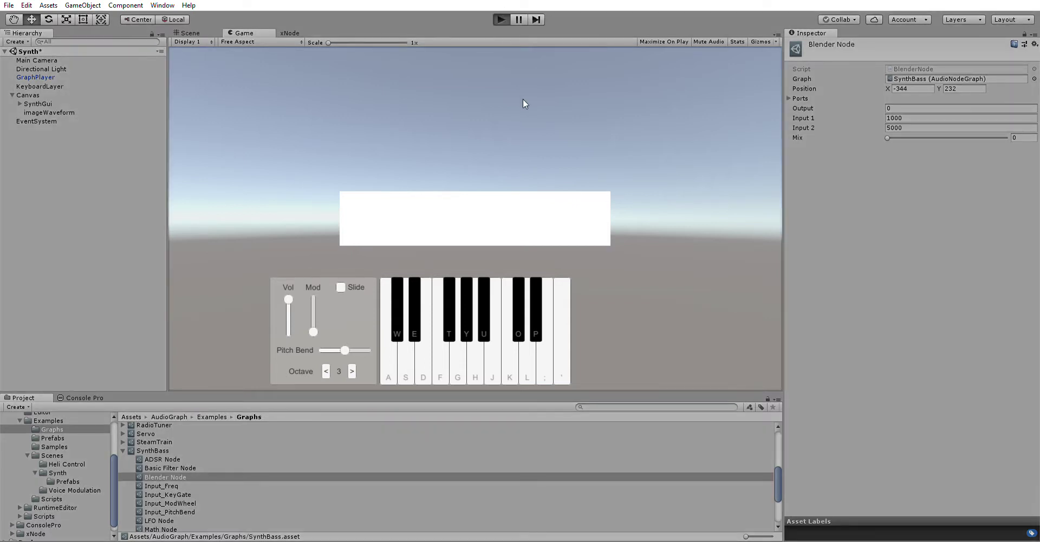
click(388, 349)
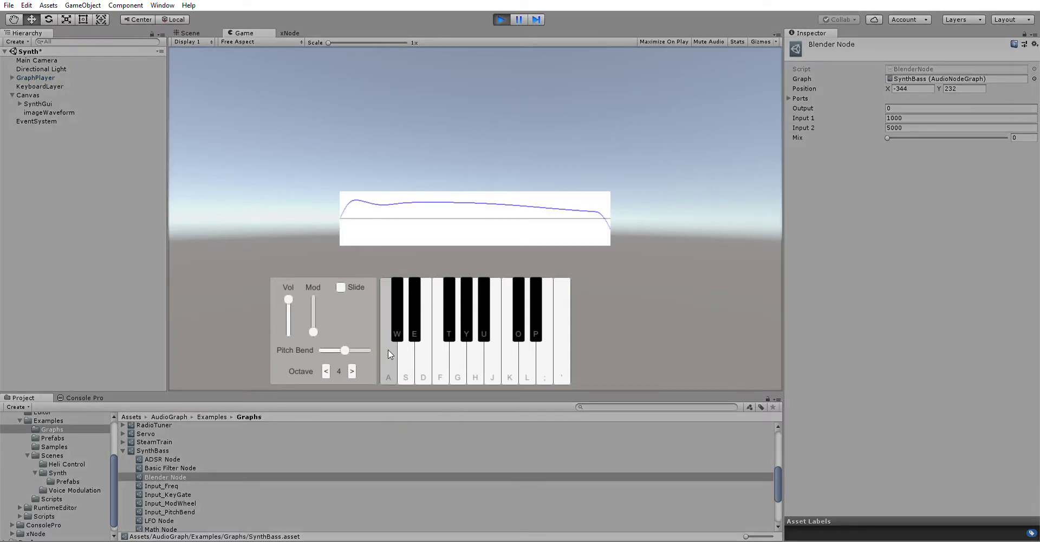
click(388, 349)
click(448, 351)
click(423, 351)
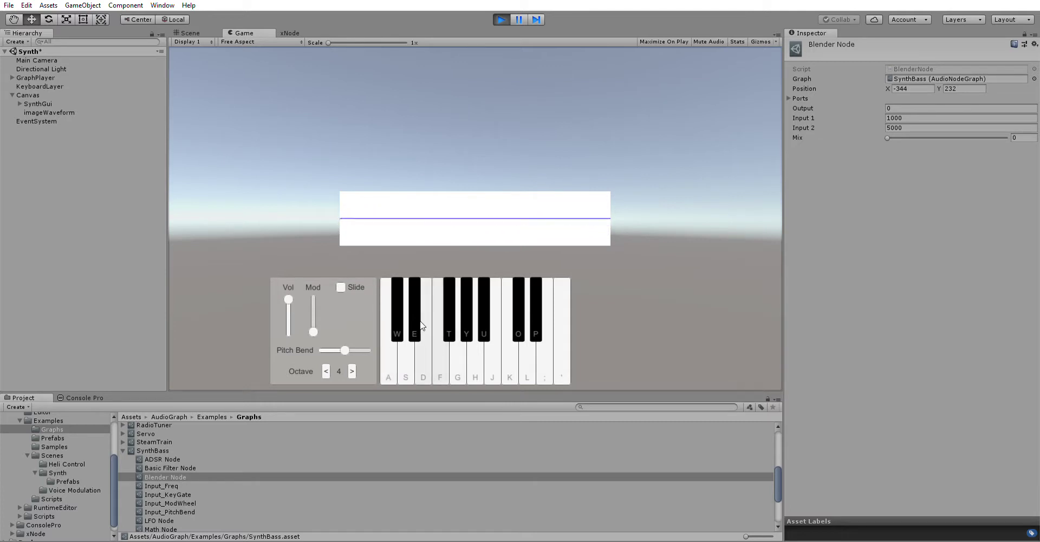
click(388, 348)
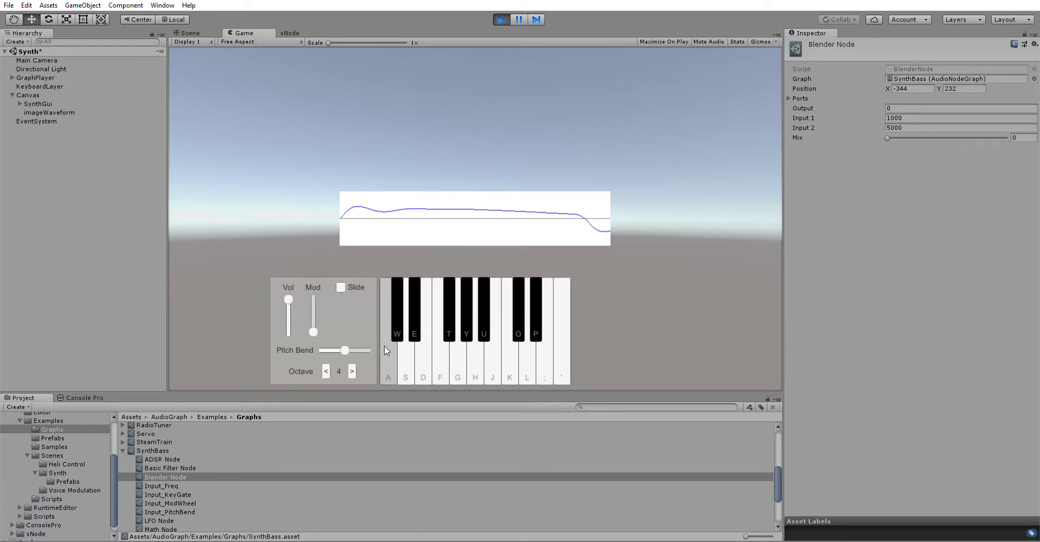
click(423, 353)
click(441, 347)
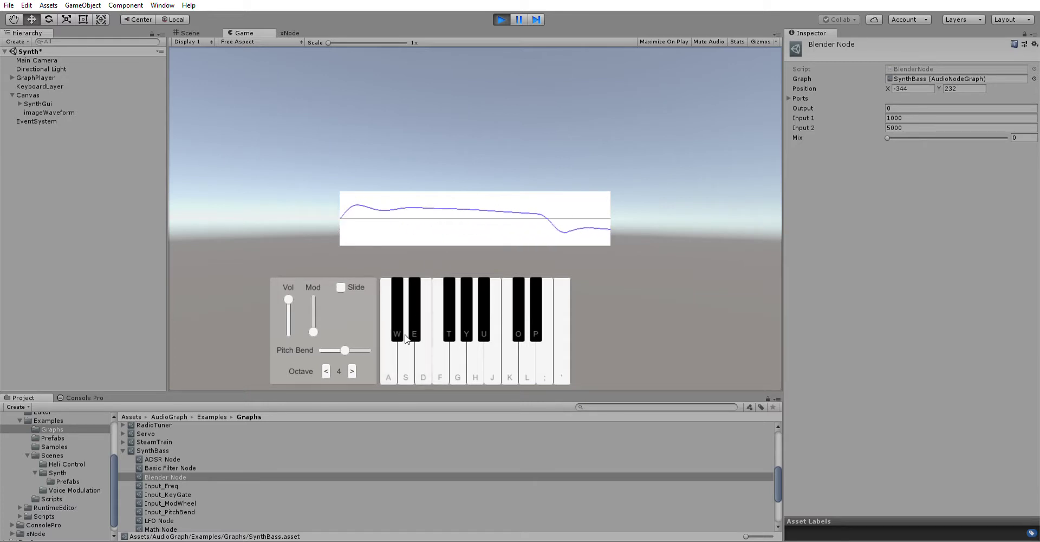
click(386, 356)
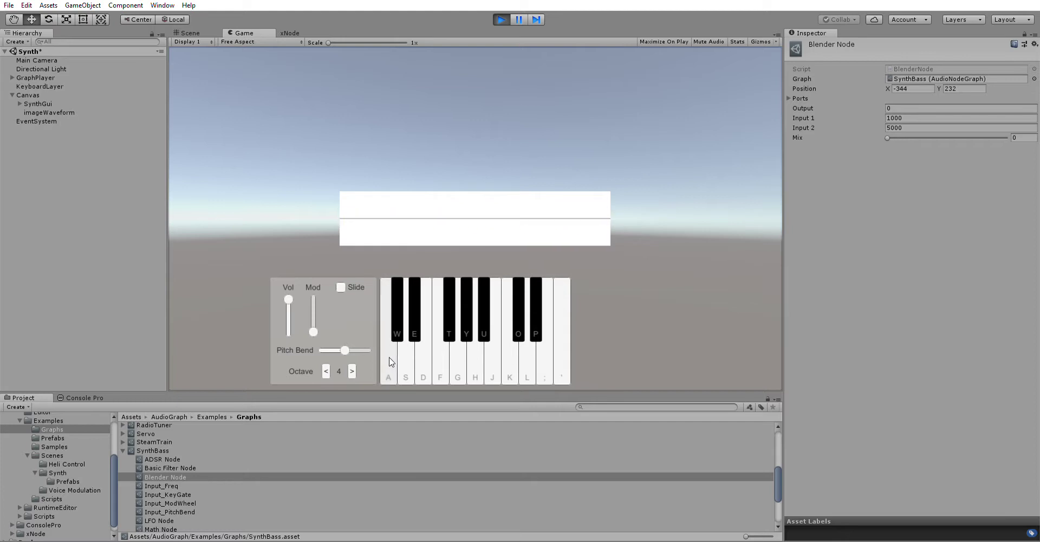
click(390, 359)
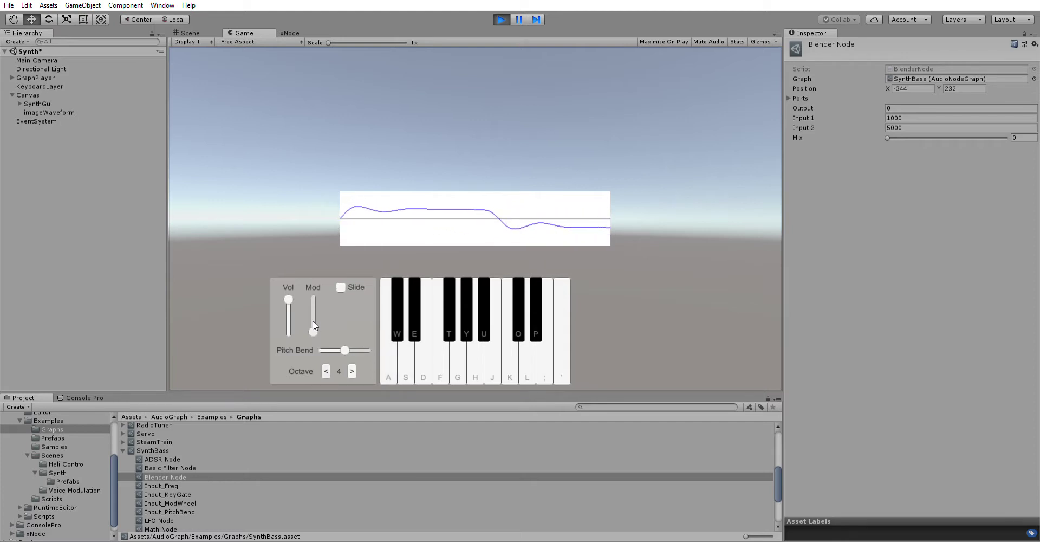
- Raise Mod near maximum, turn the volume down and drop the octave from 4 to 2
mouse_move(313, 320)
mouse_down()
mouse_move(314, 284)
mouse_move(313, 333)
mouse_move(311, 290)
mouse_move(314, 317)
mouse_move(314, 297)
mouse_move(323, 317)
mouse_up()
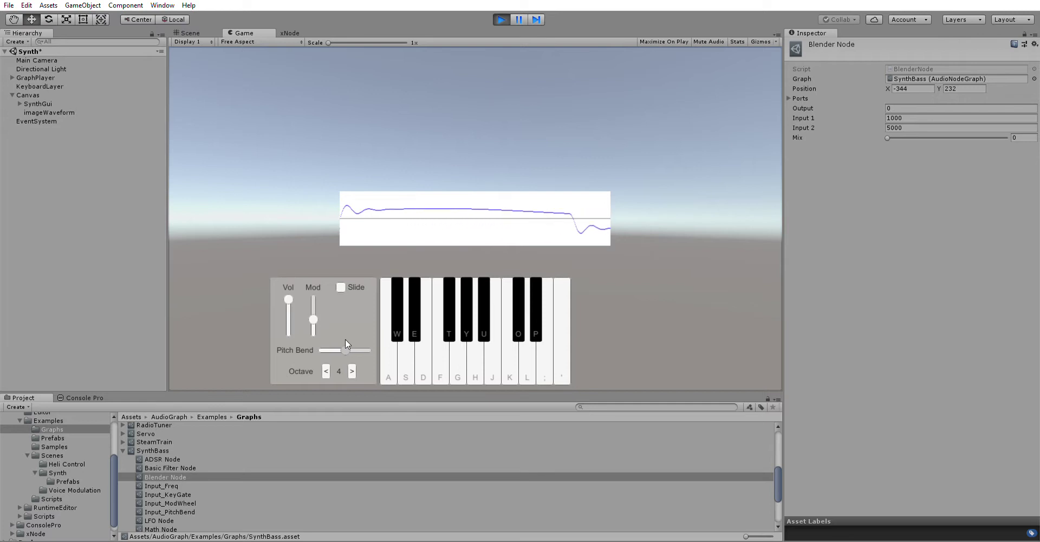
mouse_move(289, 288)
mouse_down()
mouse_move(289, 333)
mouse_move(290, 271)
mouse_up()
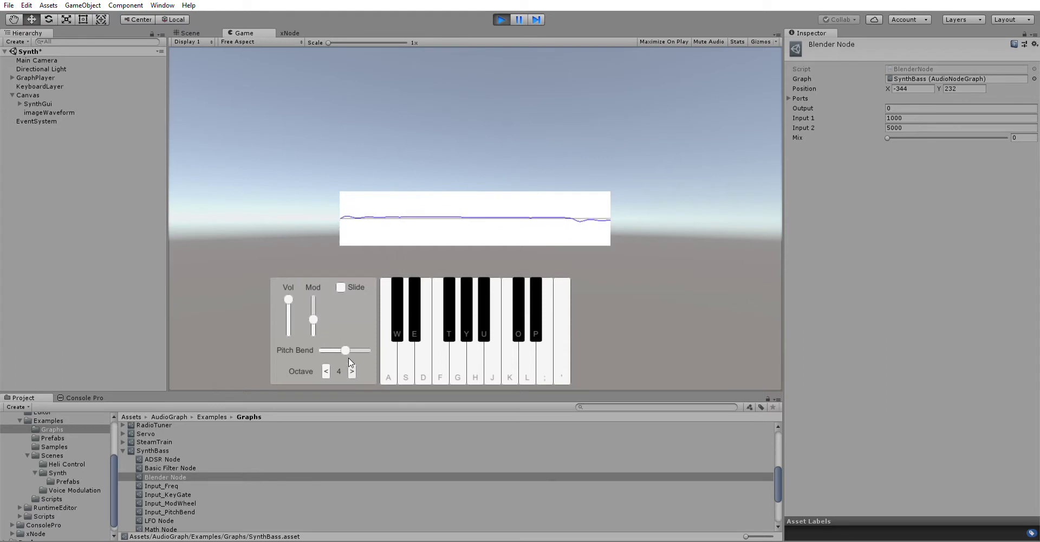
click(325, 371)
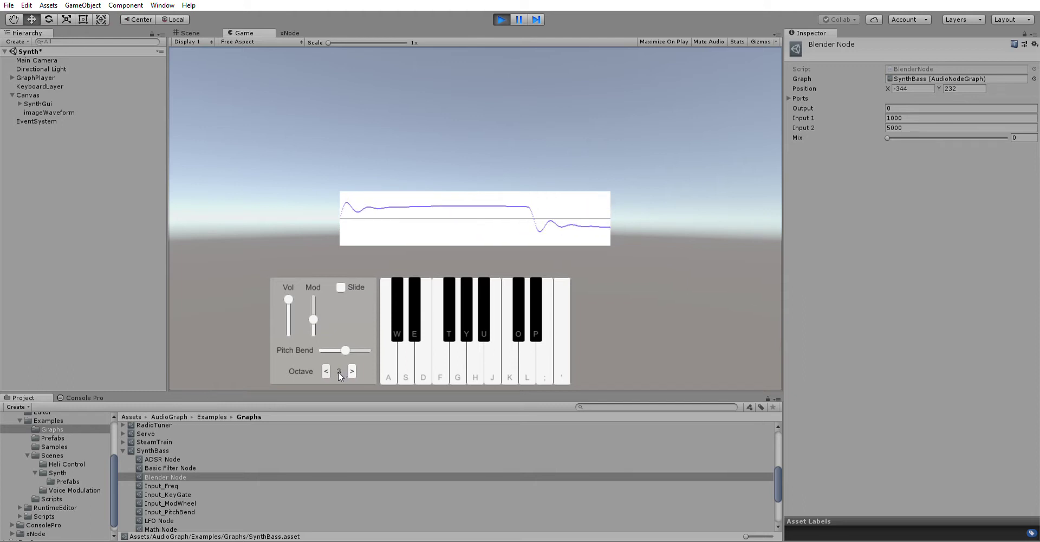
click(326, 371)
- Raise the octave back to 4, return Mod to zero and exit Play mode
click(351, 368)
click(351, 368)
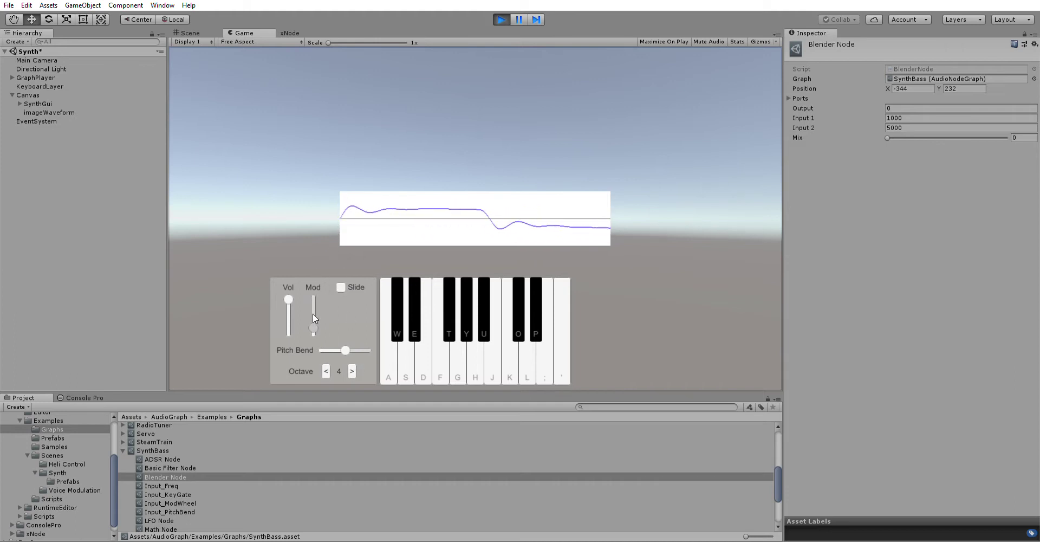
drag(313, 314, 317, 326)
click(500, 18)
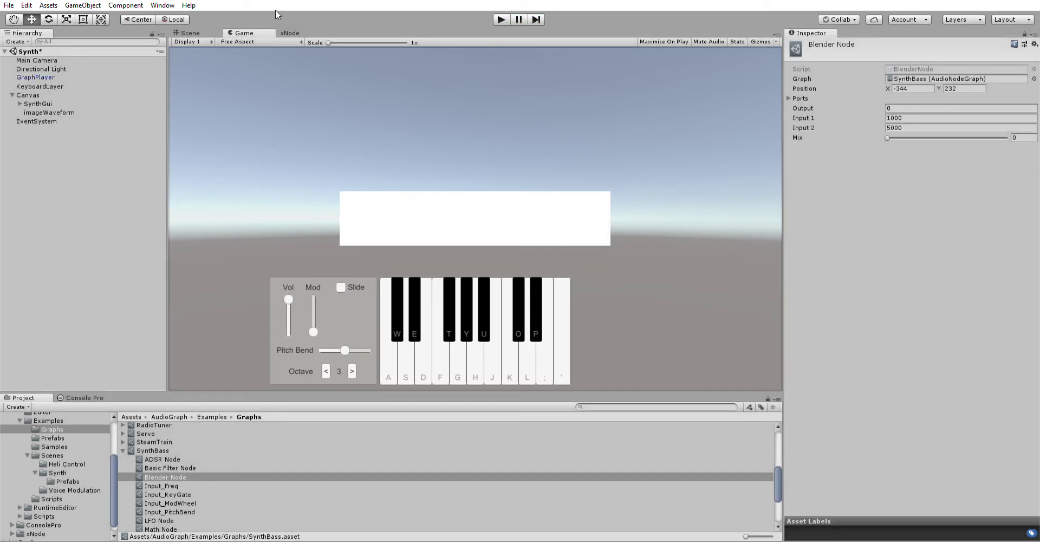
- Switch to the xNode tab and deselect the Blender Node on the canvas
click(292, 33)
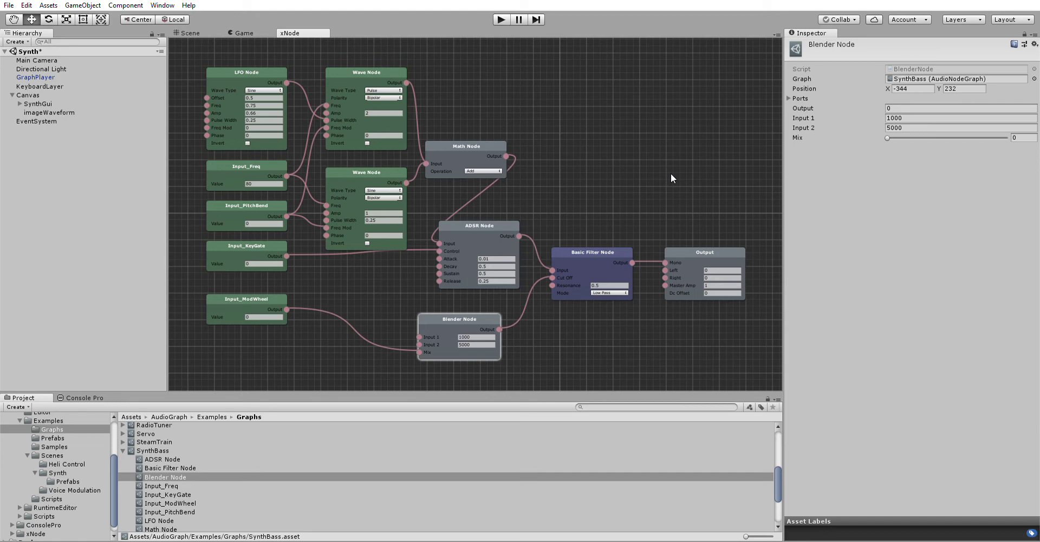
click(523, 93)
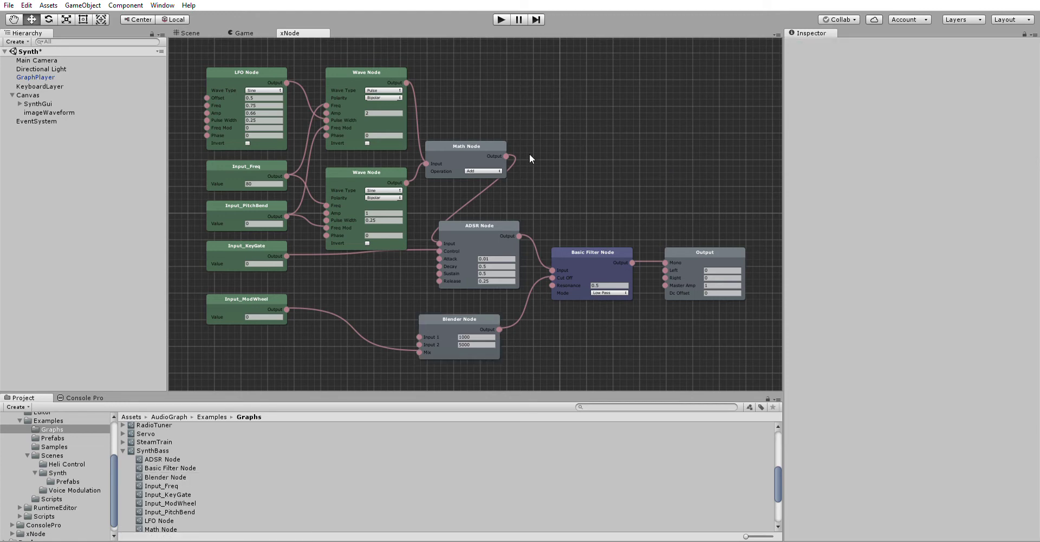